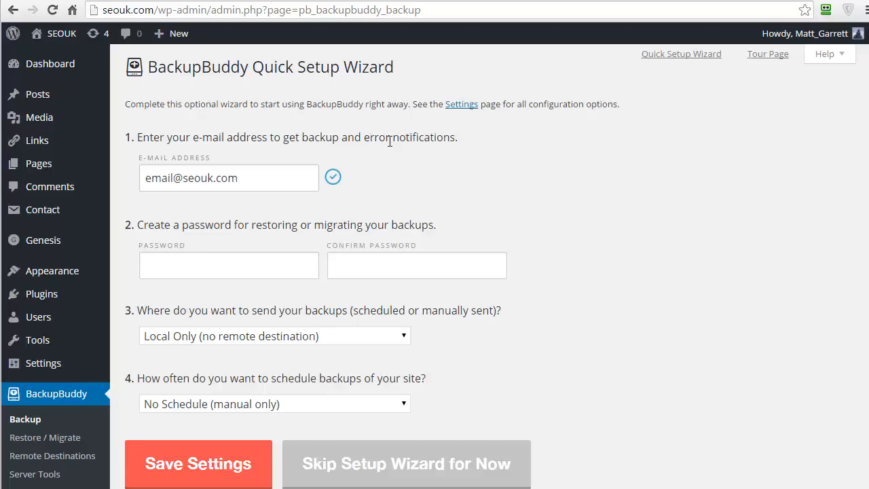
# Step: Enter and confirm the restore/migration password in the setup wizard, then save the settings without storing the login in RoboForm
pyautogui.click(255, 271)
pyautogui.write('******')
pyautogui.click(351, 264)
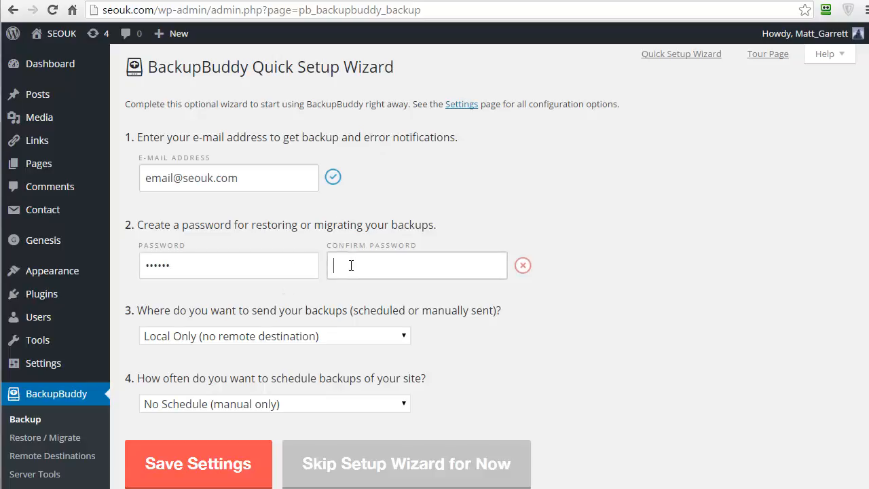
pyautogui.write('******')
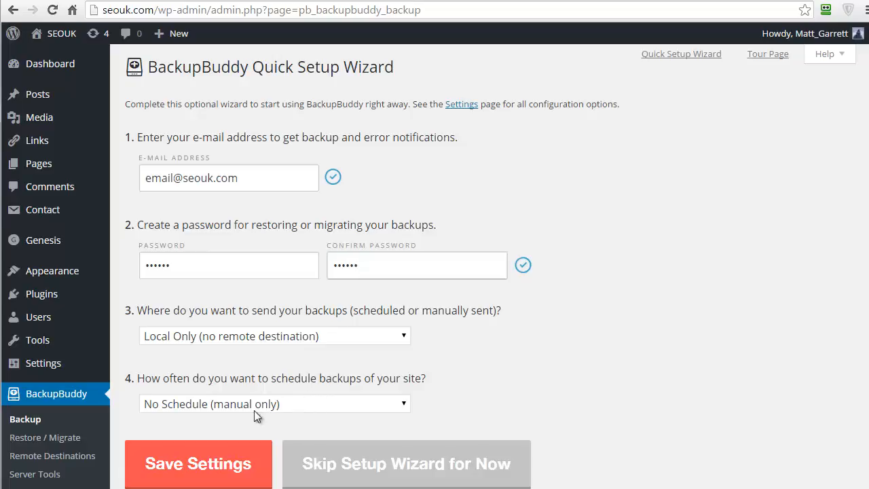
pyautogui.click(219, 466)
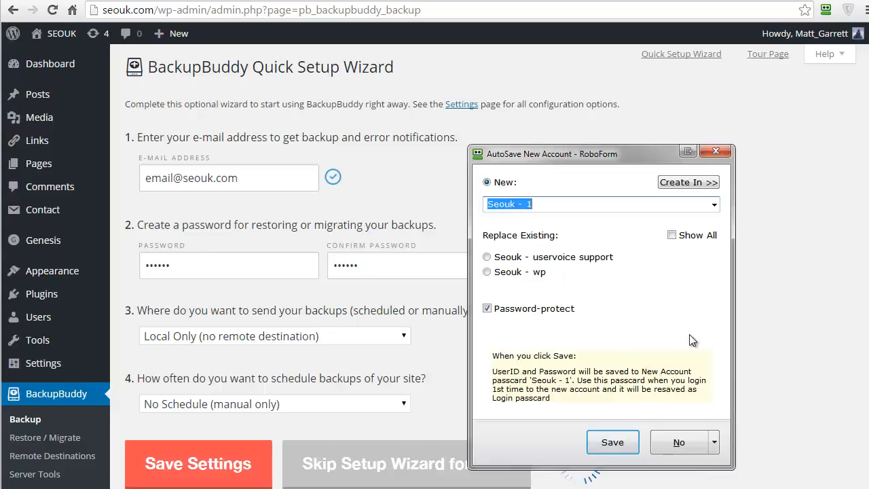
pyautogui.click(679, 435)
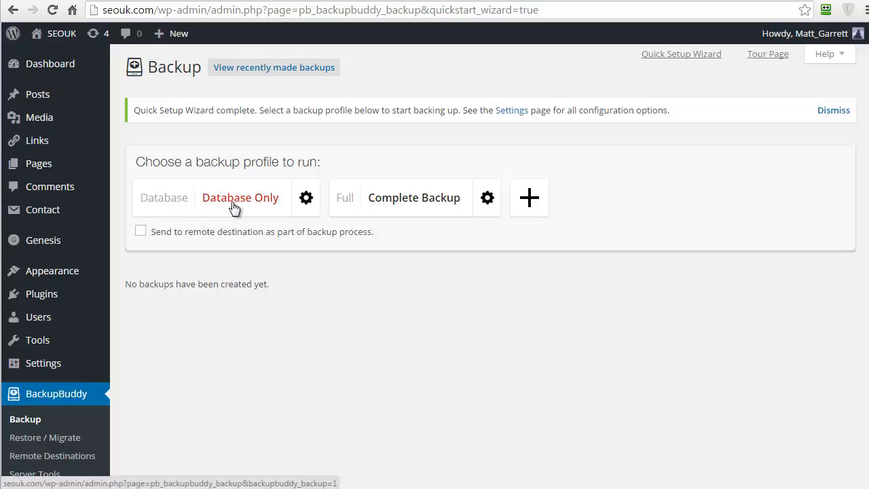
# Step: Run the Complete Backup profile for the site and download the finished backup file
pyautogui.click(422, 202)
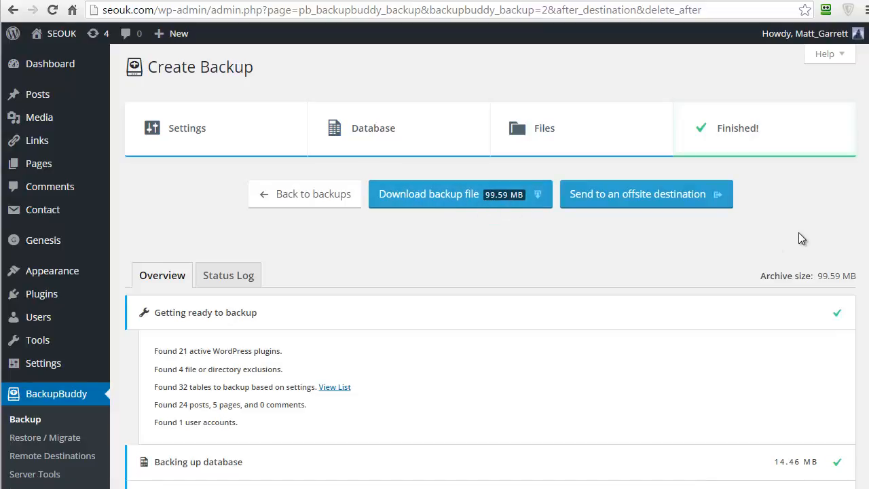
pyautogui.scroll(-3, 800, 249)
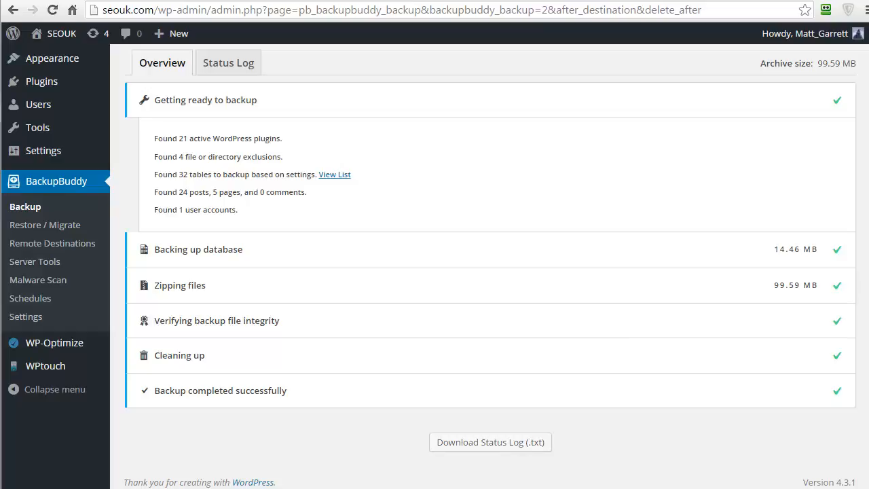
pyautogui.scroll(3, 488, 244)
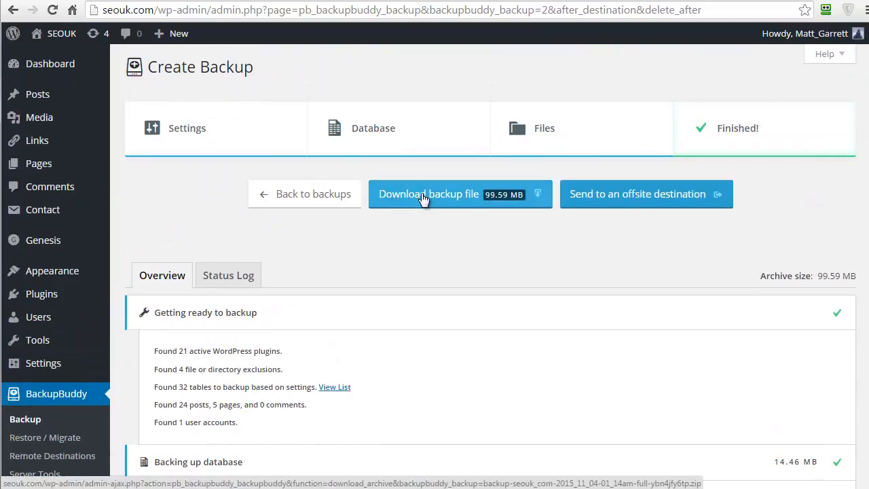
pyautogui.click(422, 198)
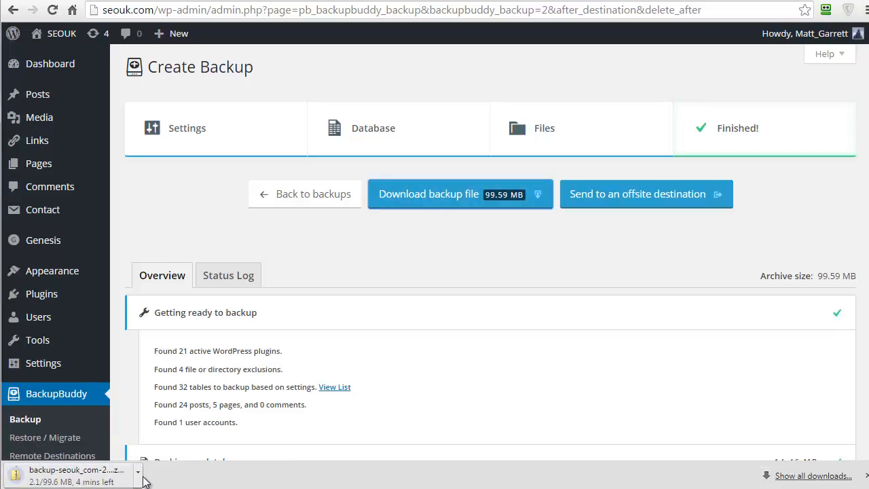
pyautogui.click(864, 476)
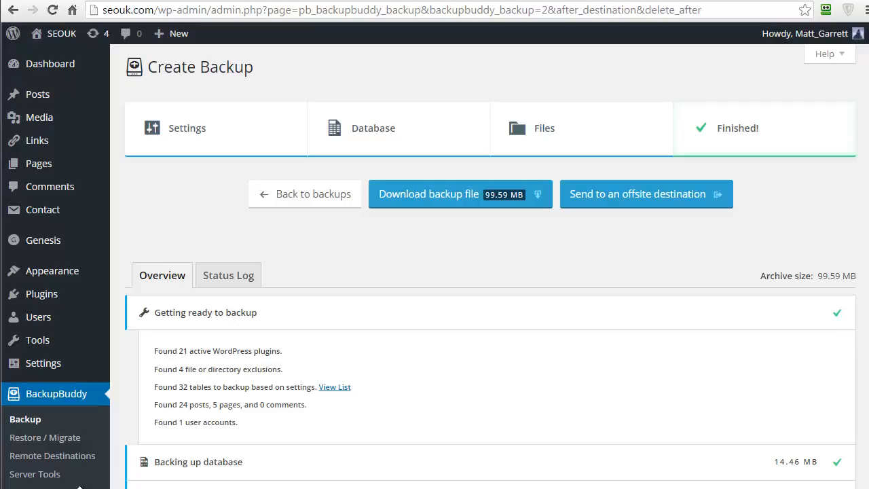
# Step: Examine the destination types that can be added as remote backup destinations
pyautogui.click(74, 456)
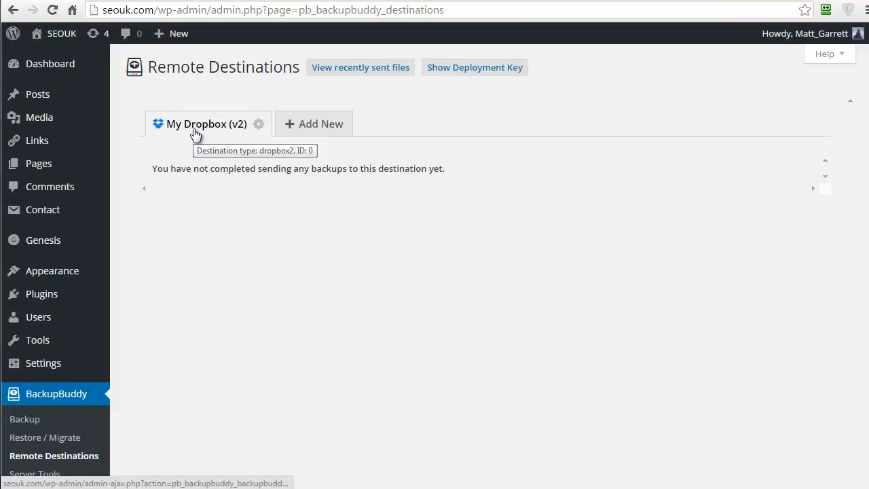
pyautogui.click(313, 129)
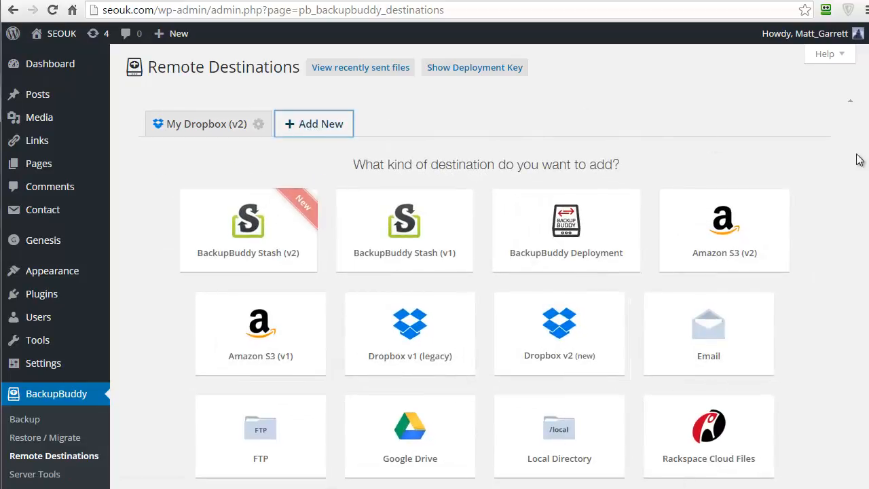
pyautogui.scroll(-2, 486, 271)
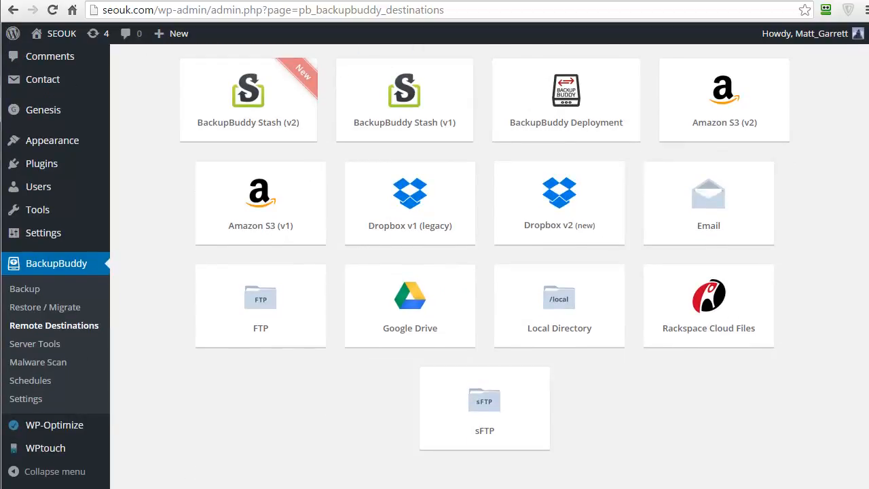
pyautogui.scroll(1, 450, 265)
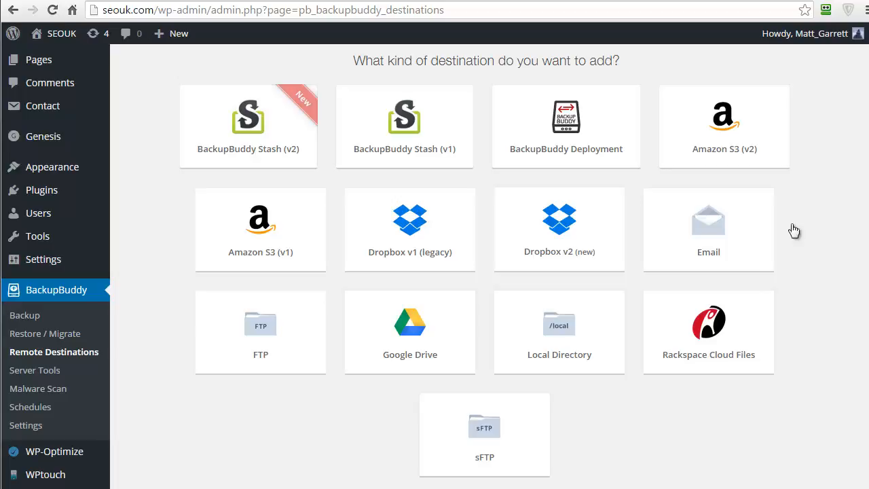
# Step: Set up a new backup schedule named "weekly" with the Complete Backup (Full) profile and a Weekly interval
pyautogui.click(31, 407)
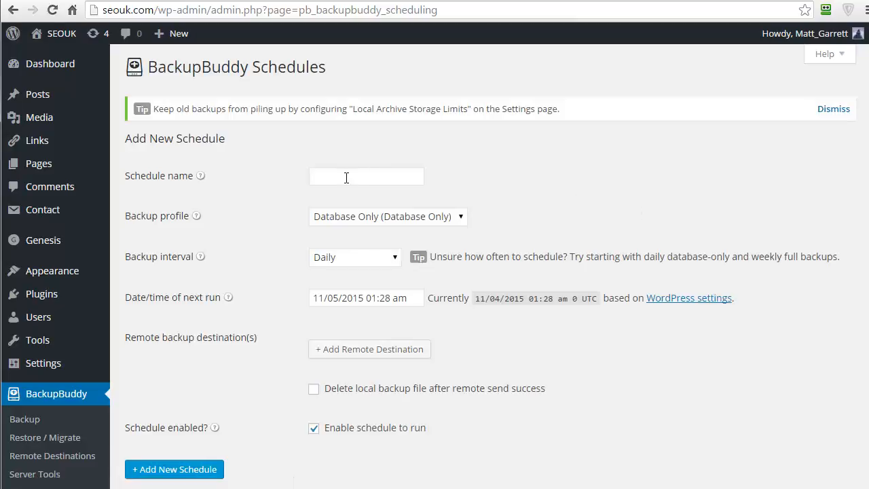
pyautogui.click(346, 177)
pyautogui.write('weekly')
pyautogui.click(461, 217)
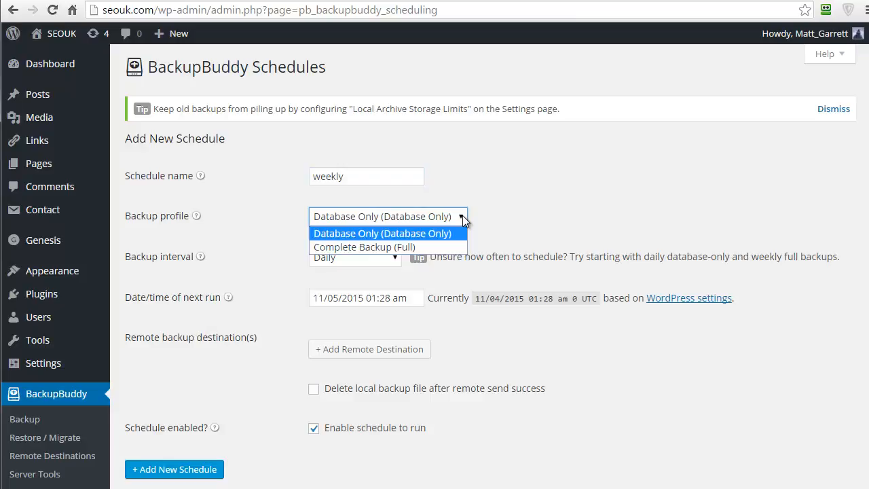
pyautogui.click(403, 247)
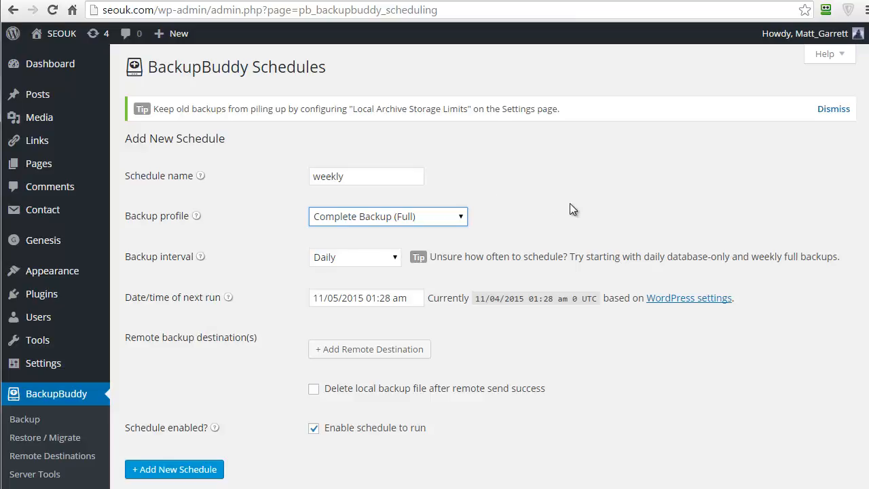
pyautogui.click(392, 258)
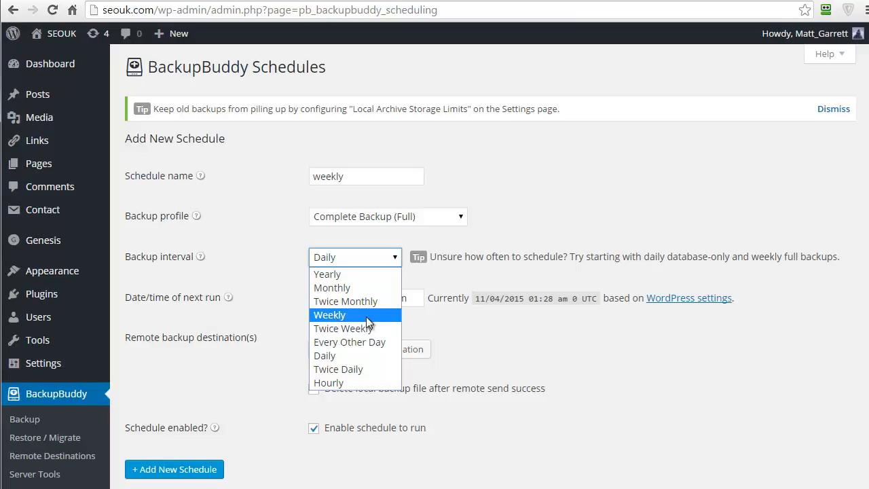
pyautogui.click(359, 317)
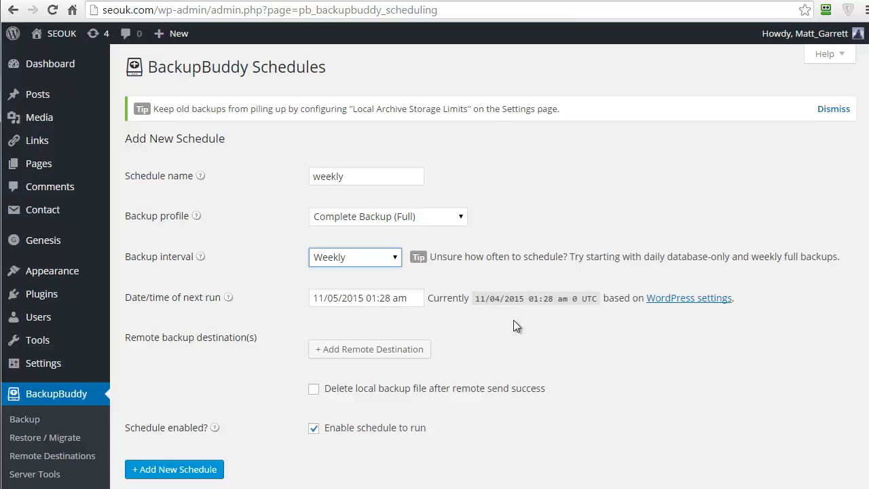
# Step: Add the schedule with My Dropbox (v2) as its remote destination and local backup file deletion after remote send success
pyautogui.scroll(-1, 513, 320)
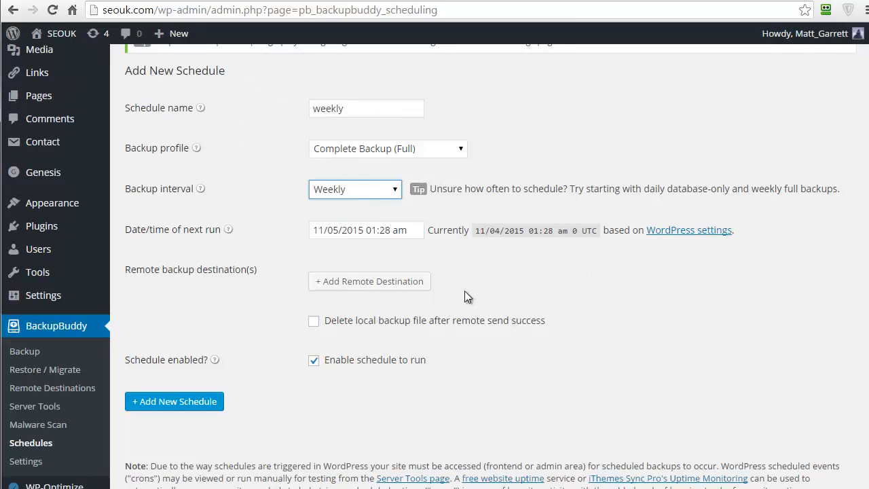
pyautogui.click(379, 284)
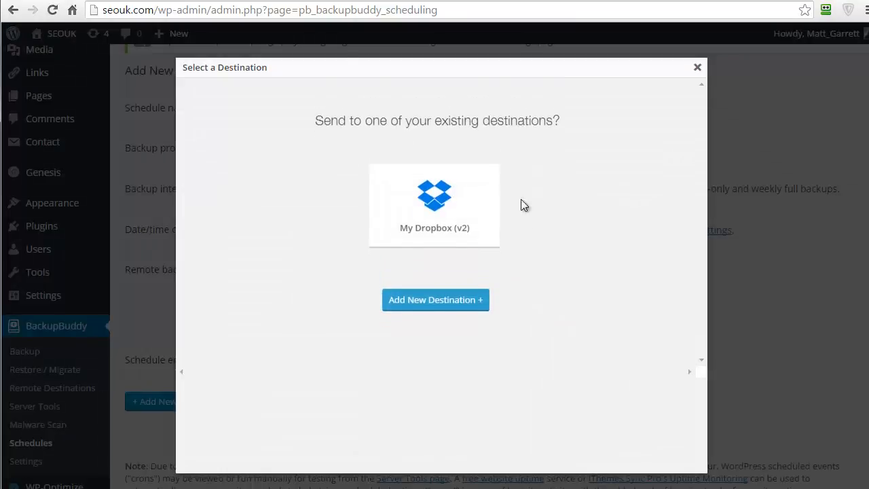
pyautogui.click(417, 207)
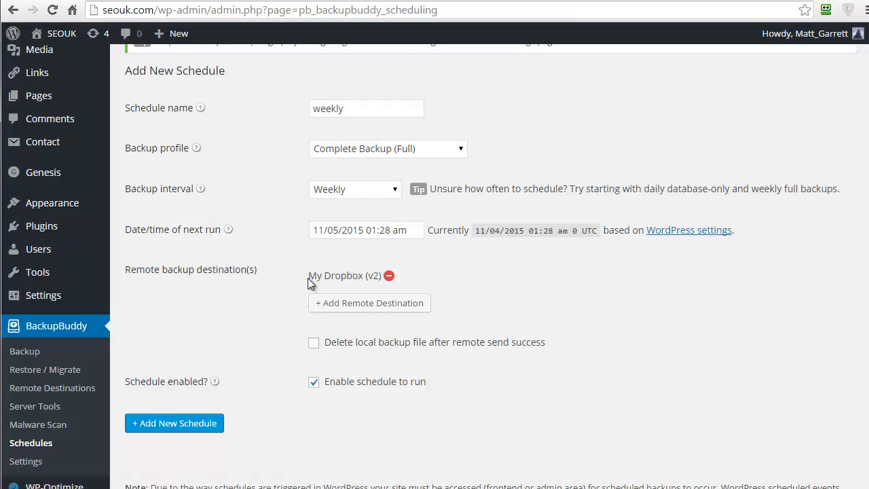
pyautogui.click(313, 347)
pyautogui.click(187, 428)
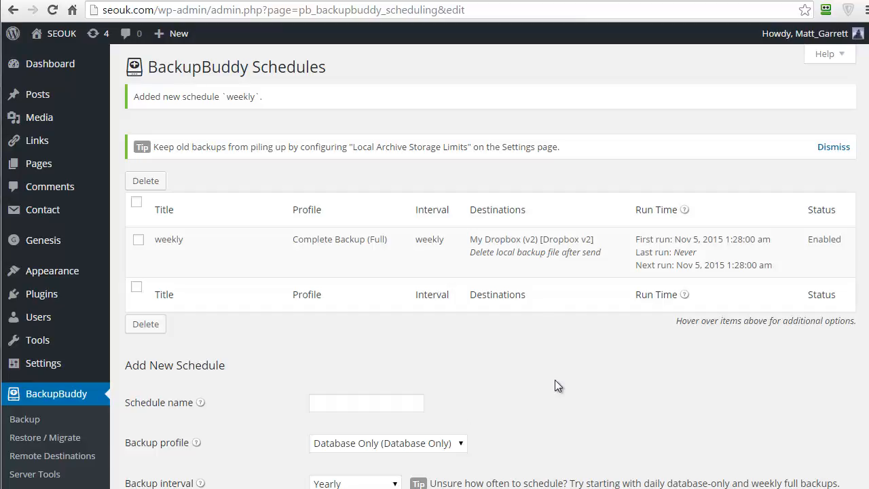
# Step: Review the backup profile choices available for another new schedule, keeping Database Only
pyautogui.scroll(-1, 476, 393)
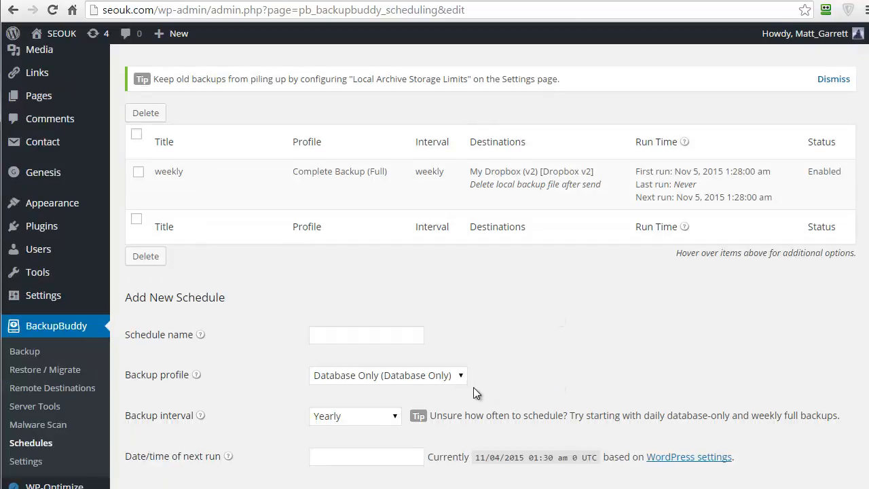
pyautogui.click(463, 377)
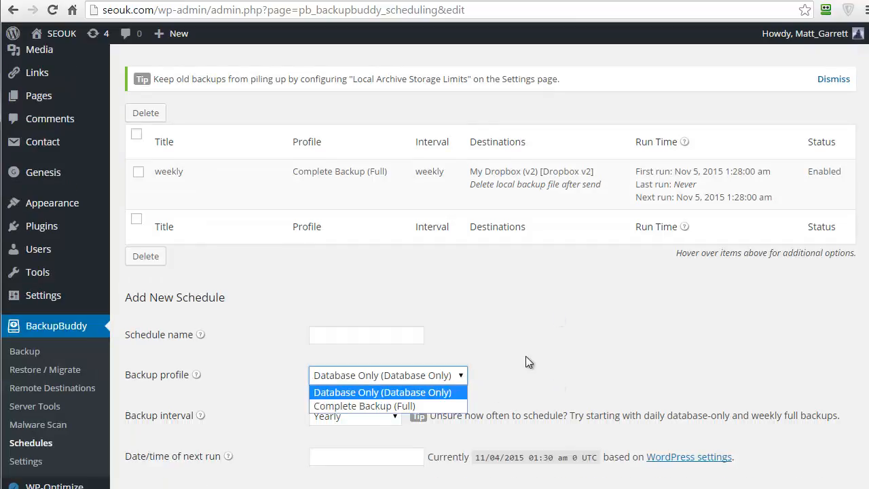
pyautogui.click(436, 391)
pyautogui.scroll(1, 576, 354)
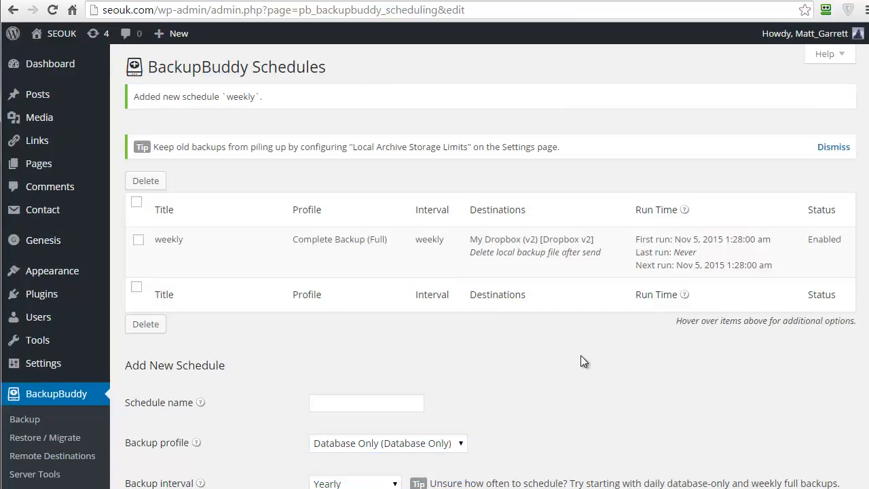